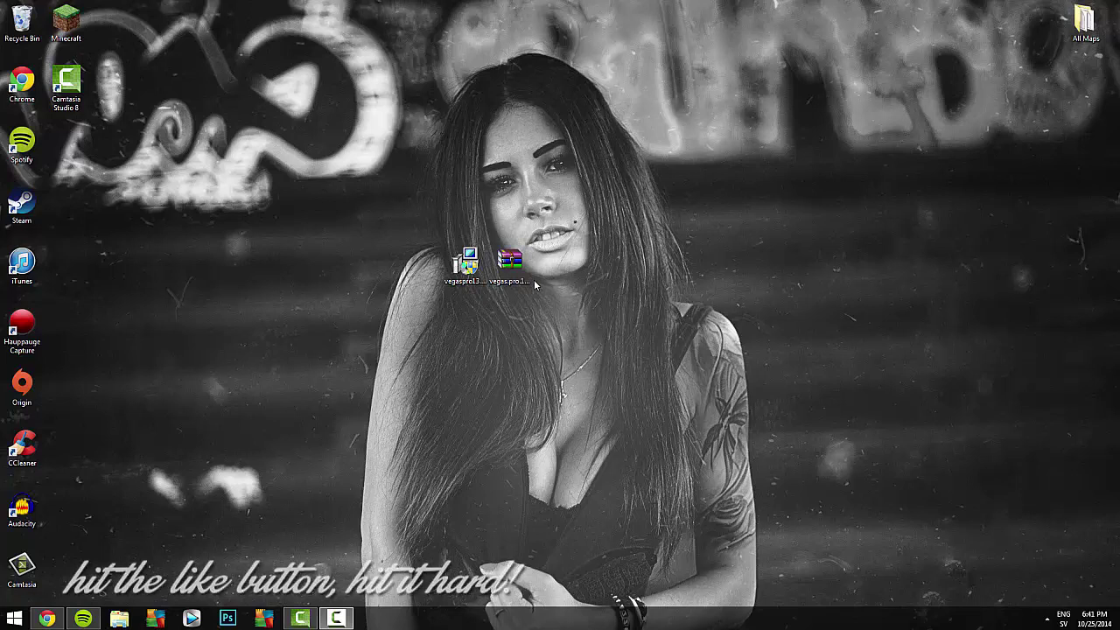
Point out the downloaded Vegas Pro installer and patch archive on the desktop.
click(462, 268)
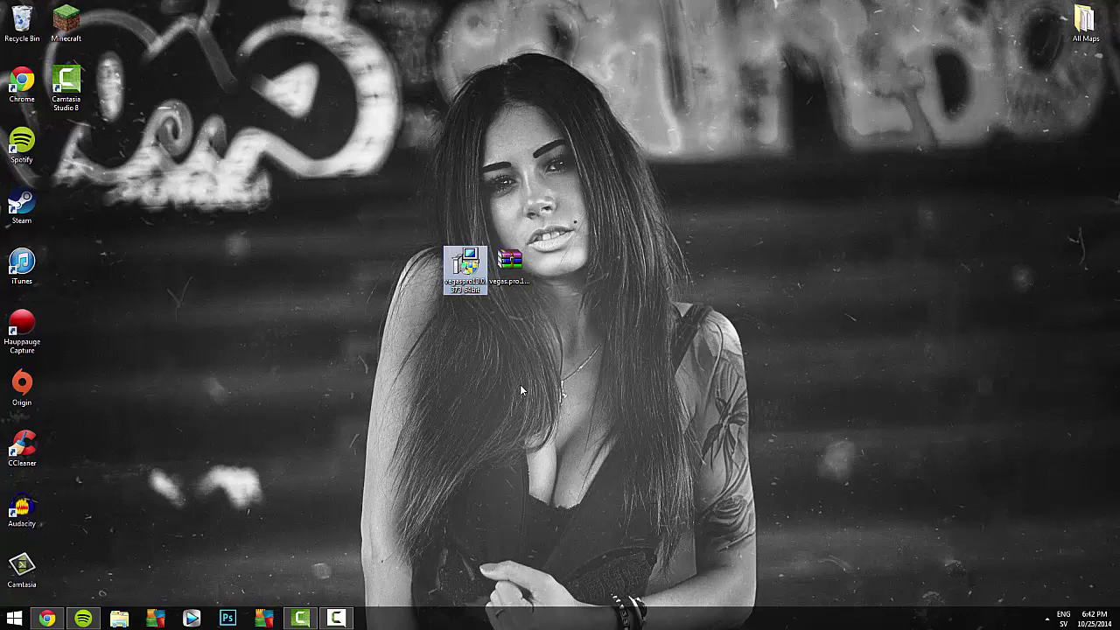
click(509, 262)
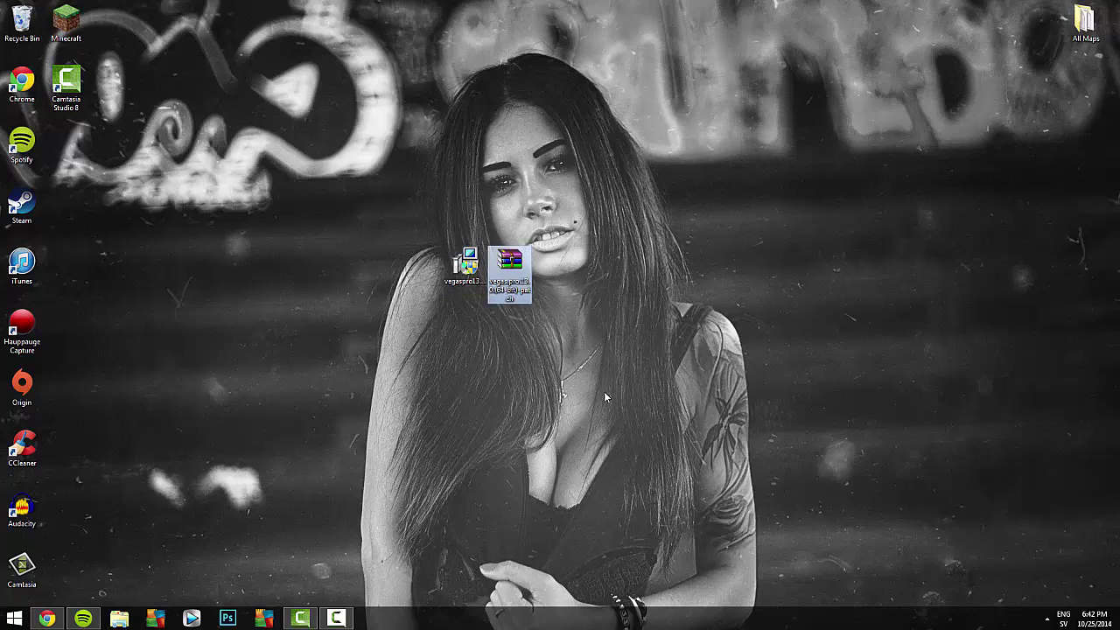
click(605, 395)
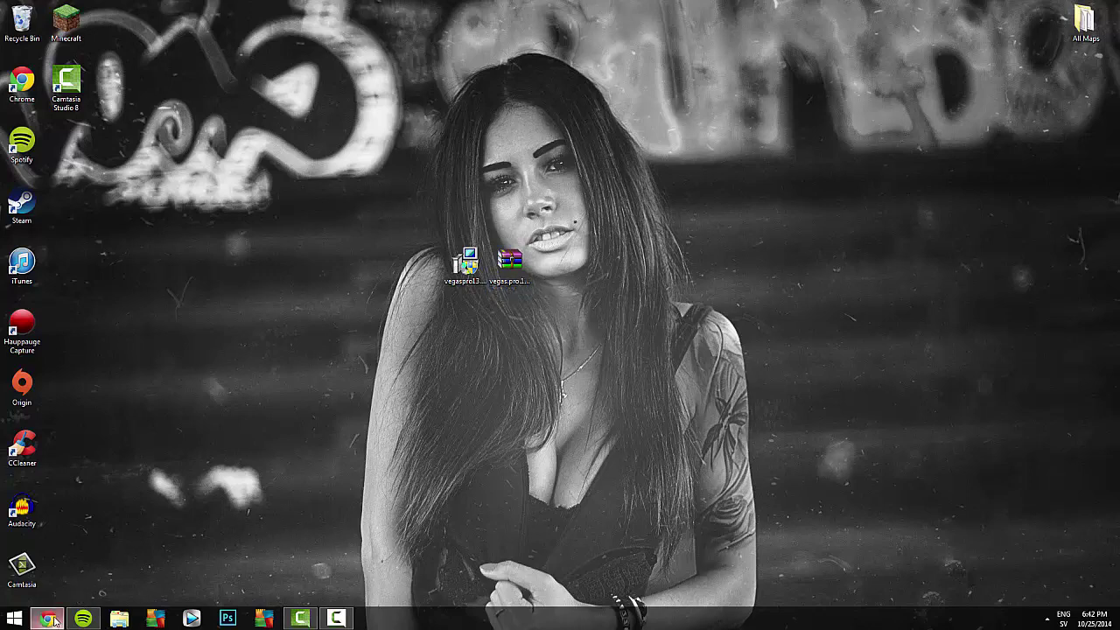
In Chrome, check Sony's Vegas Pro language options, keep English, then show the desktop.
click(47, 617)
click(90, 13)
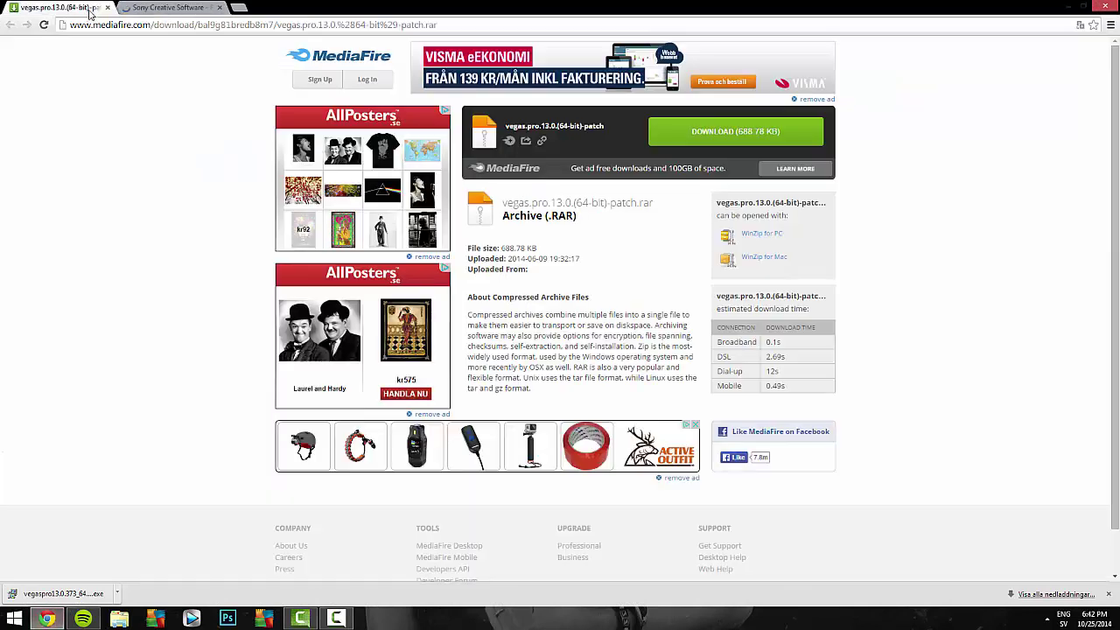
click(165, 9)
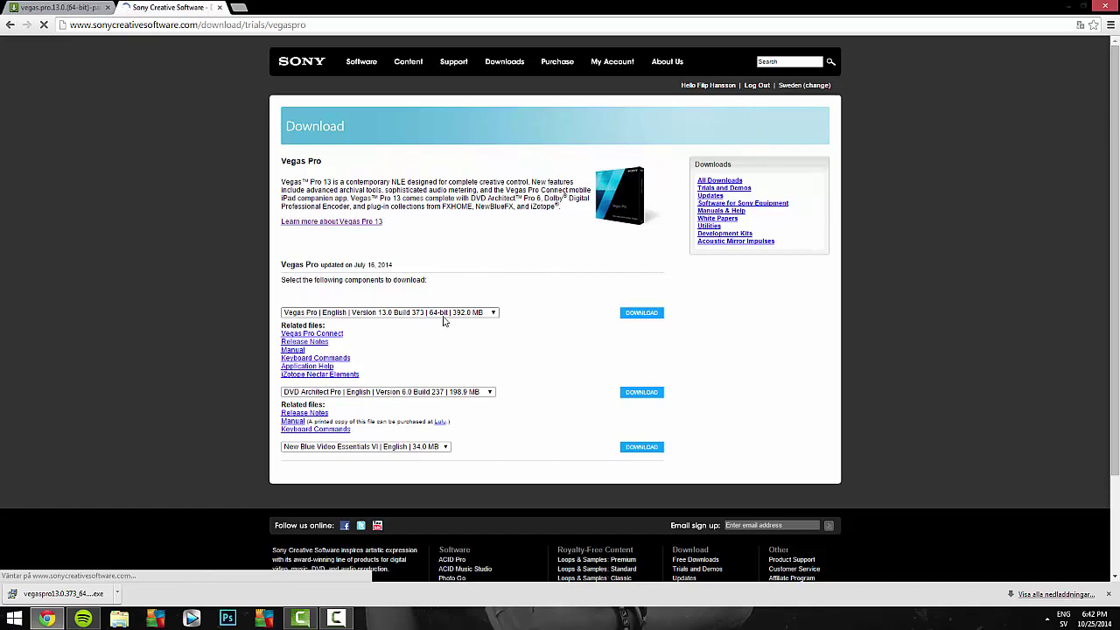
click(445, 313)
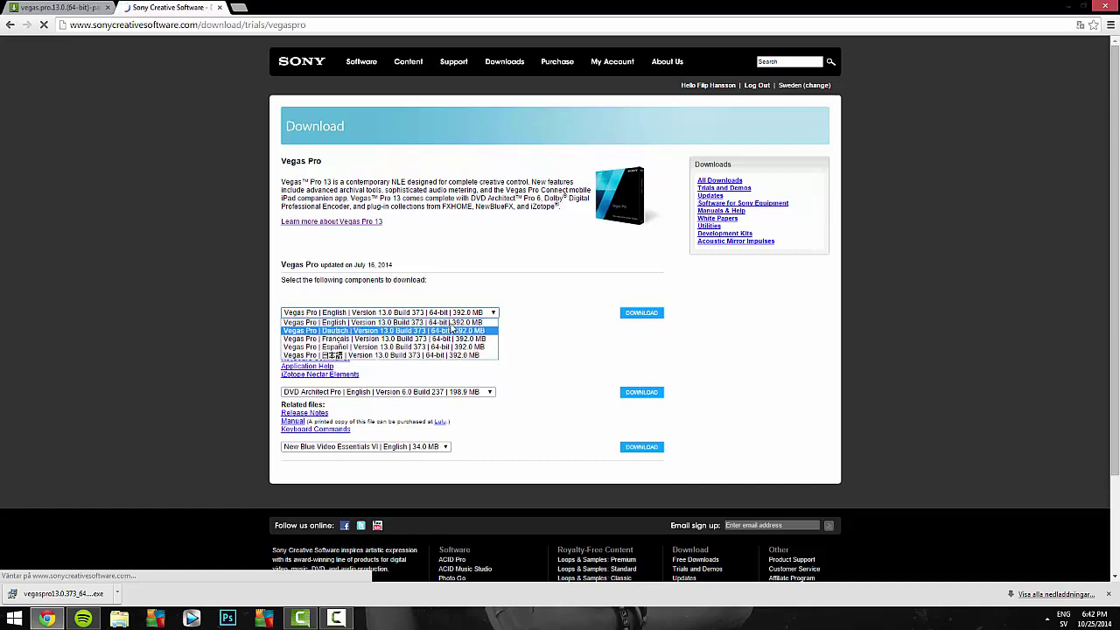
click(468, 317)
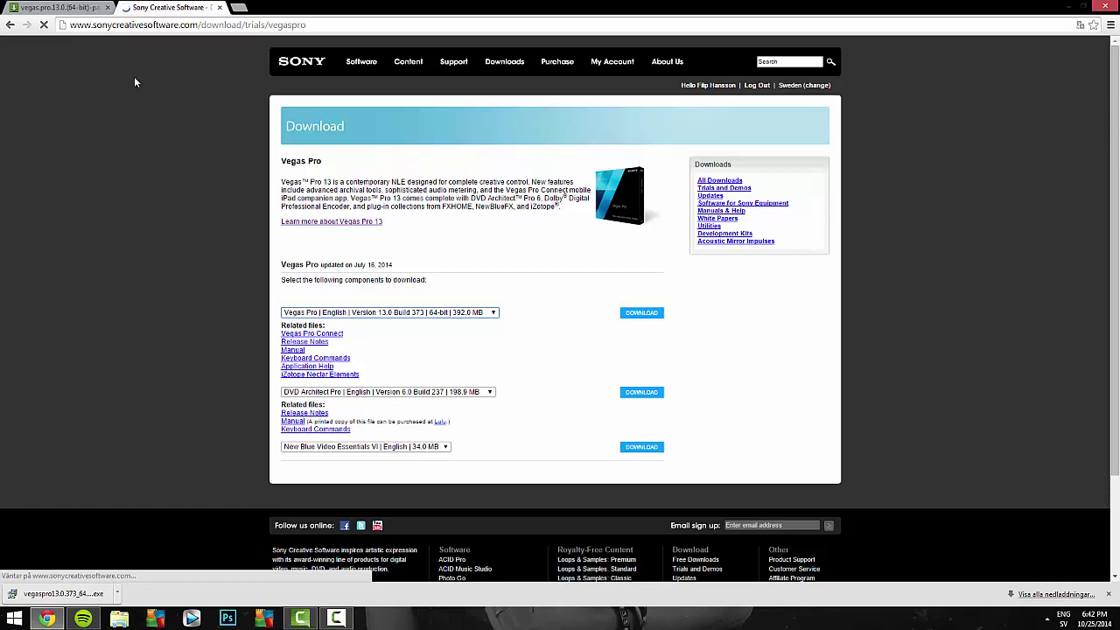
click(88, 8)
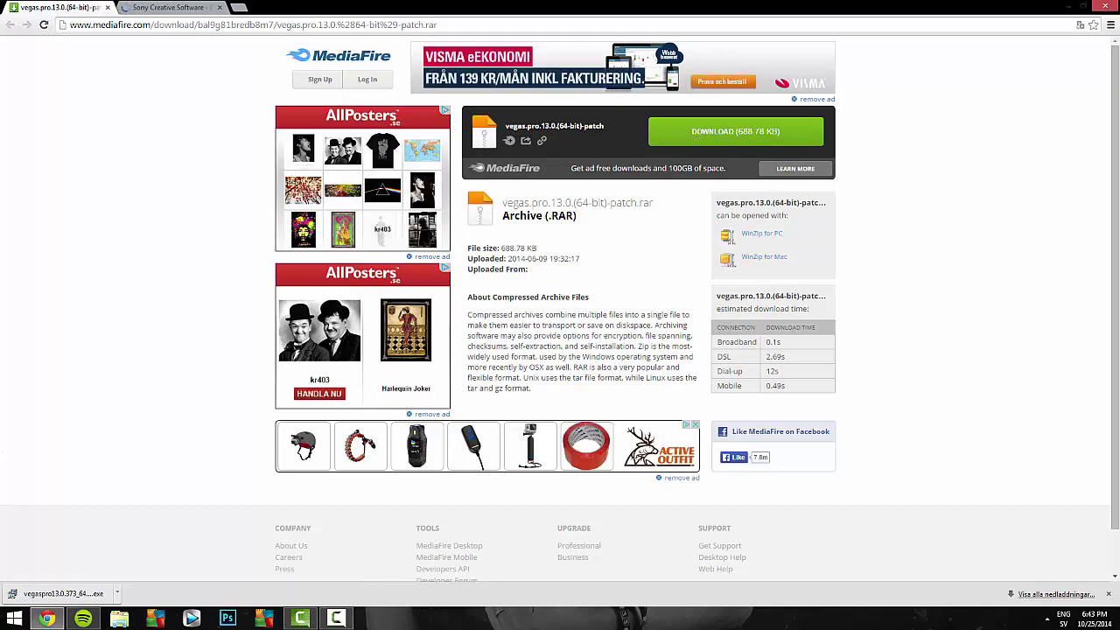
key(super+d)
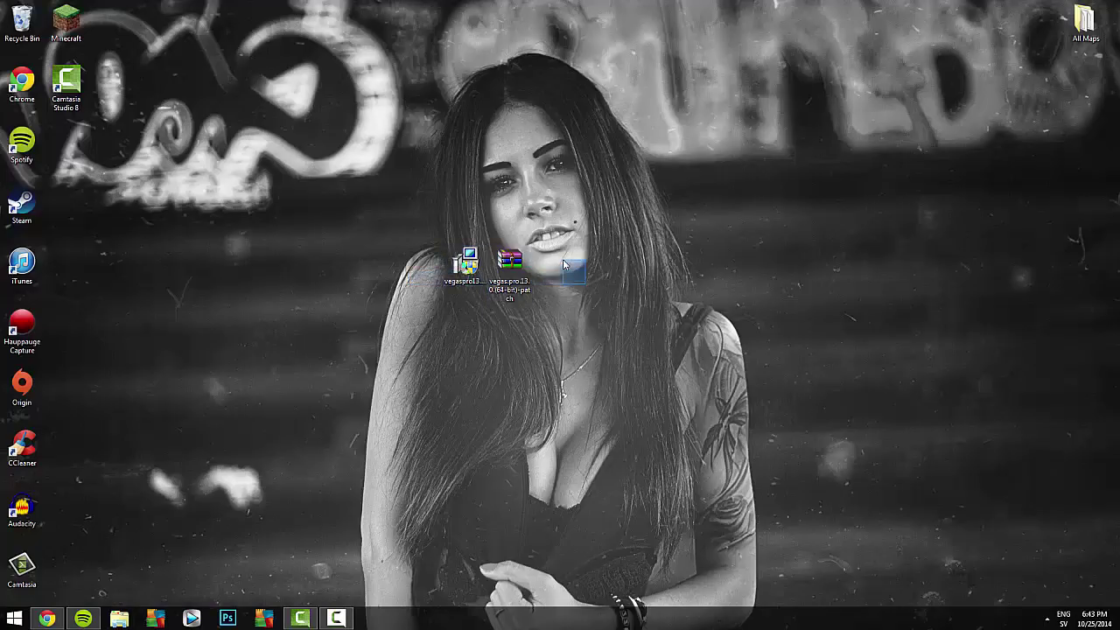
Launch the Vegas Pro 13 installer from the desktop.
click(475, 272)
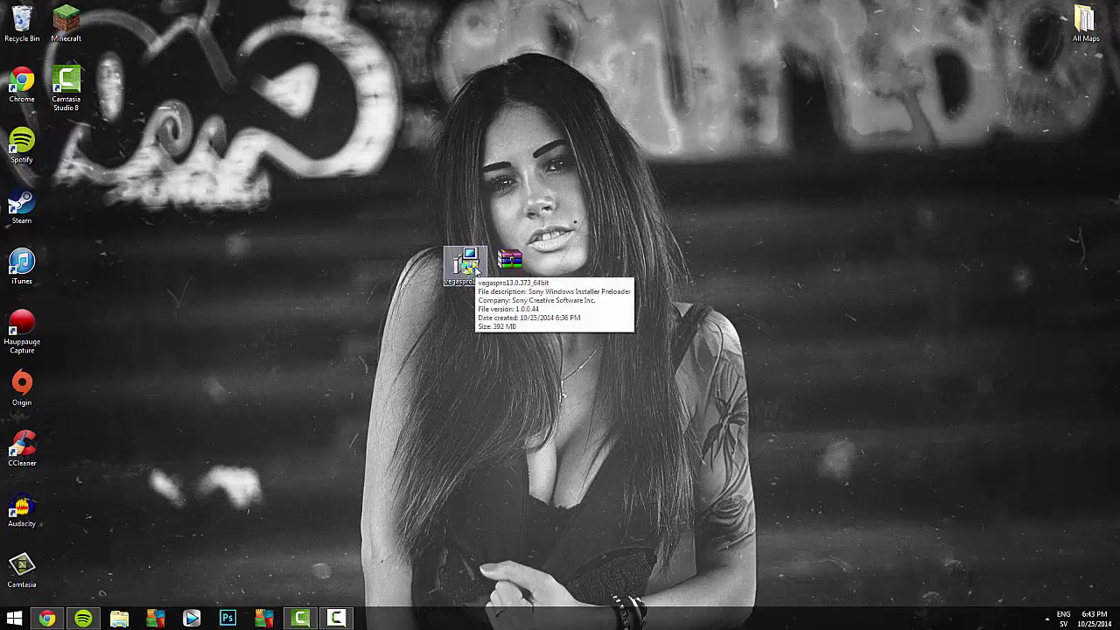
click(475, 266)
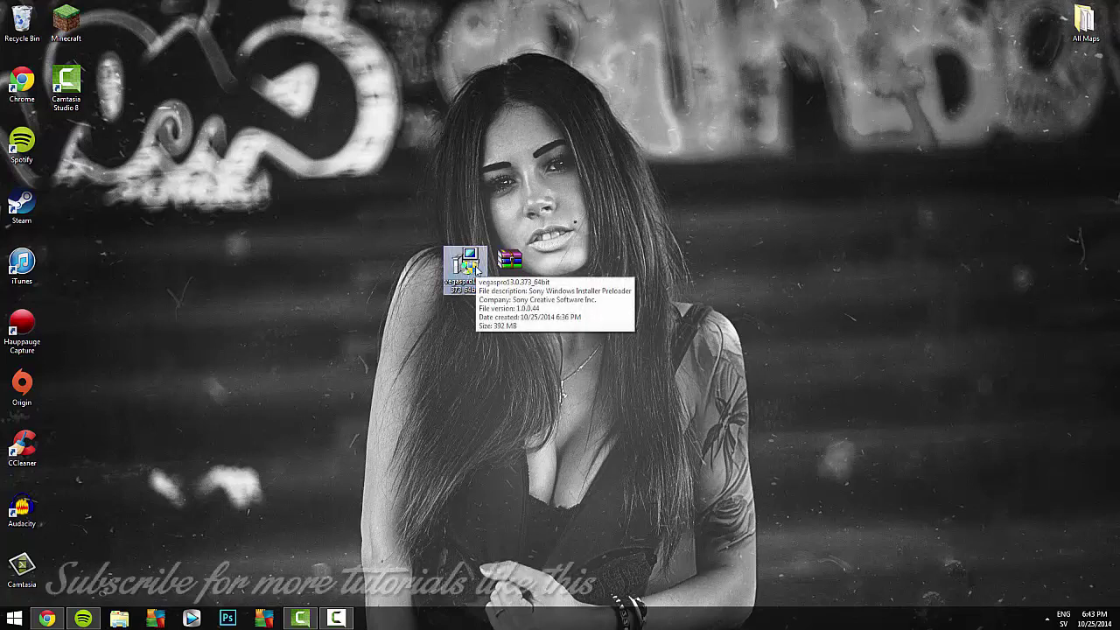
click(601, 329)
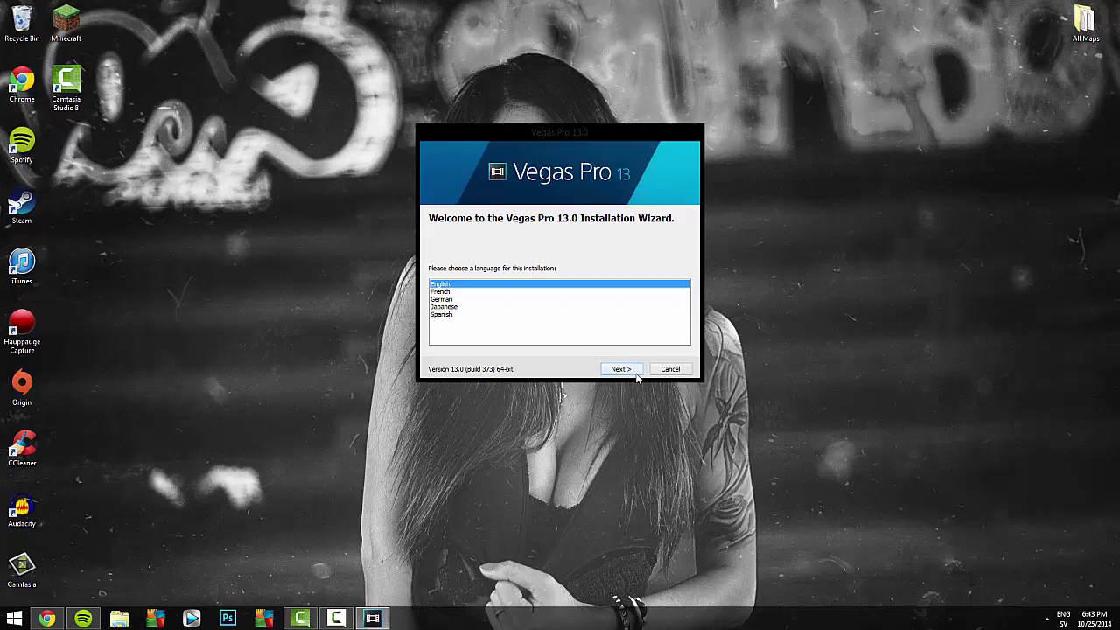
Install Vegas Pro 13.0 in English with licence accepted and a desktop shortcut.
click(620, 369)
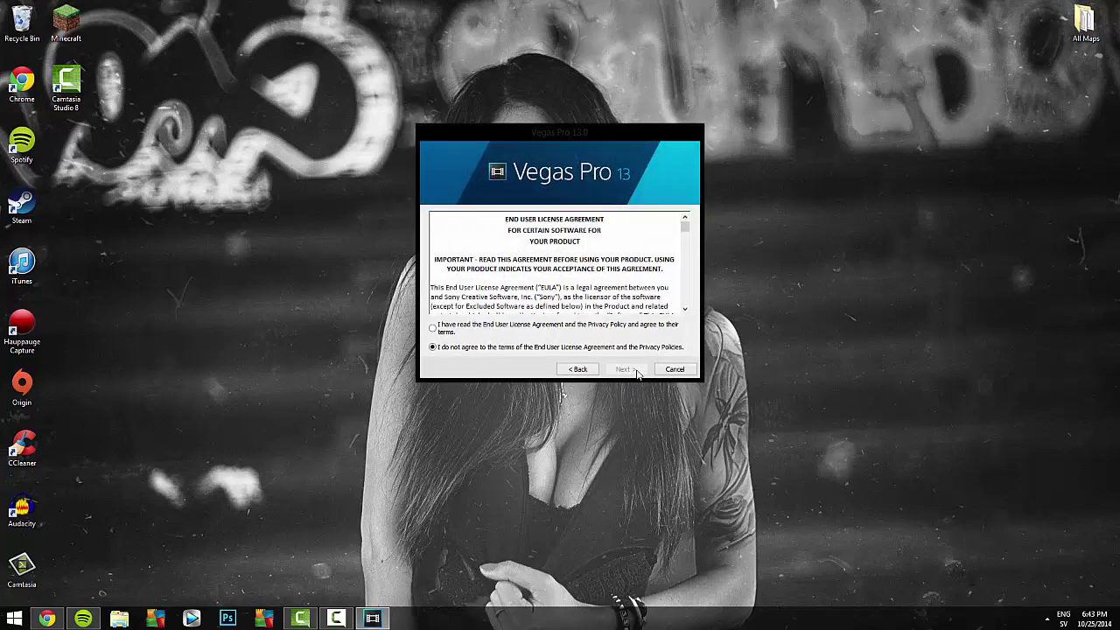
click(500, 330)
click(643, 370)
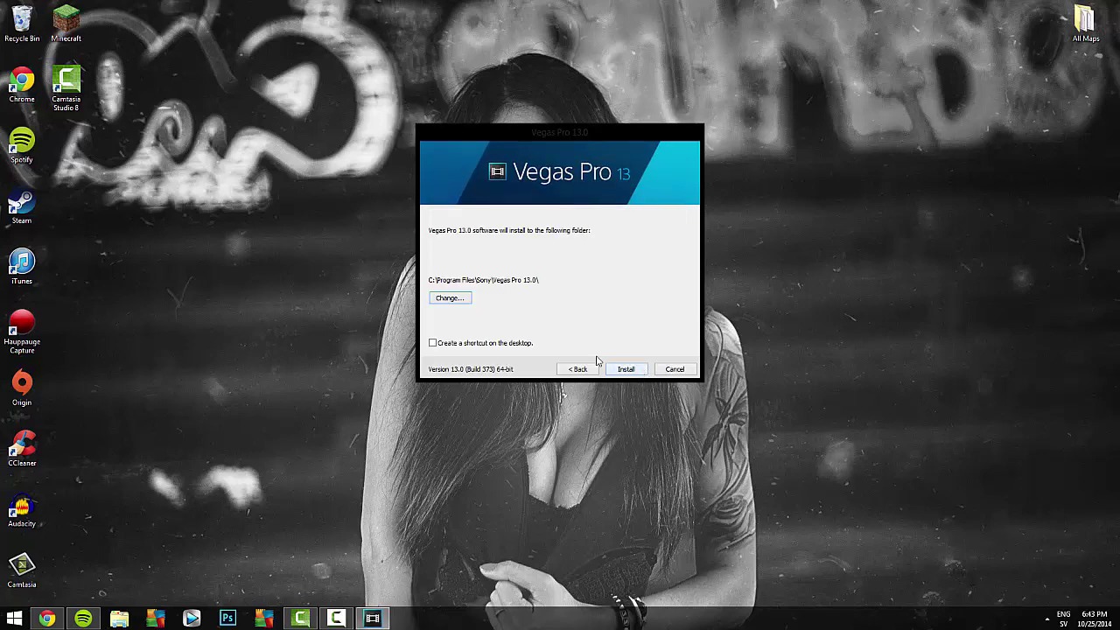
click(525, 345)
click(626, 369)
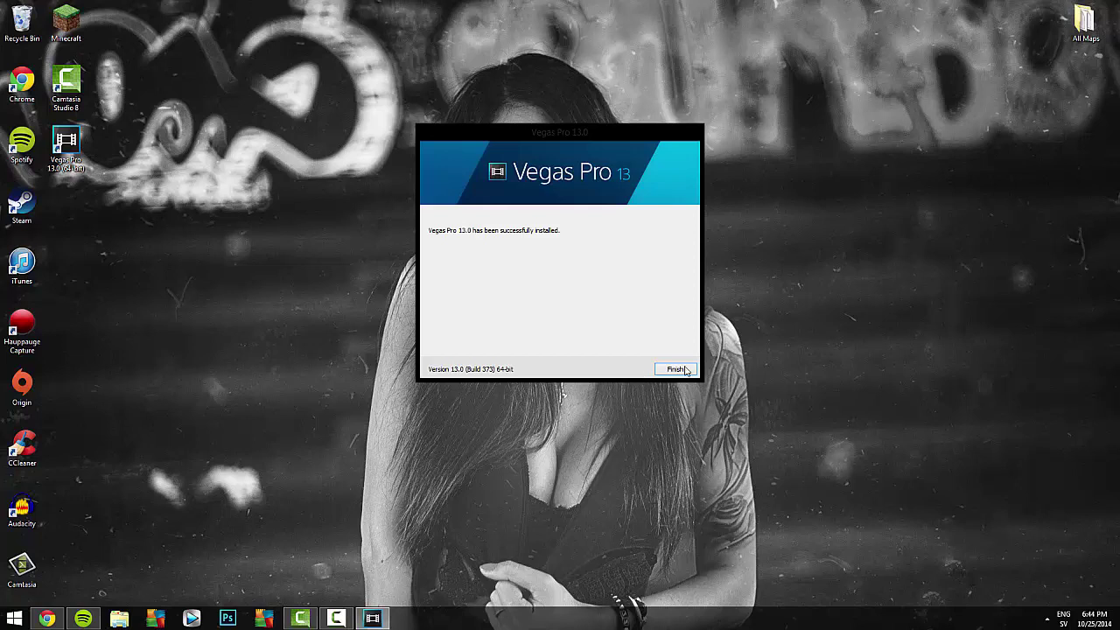
click(675, 369)
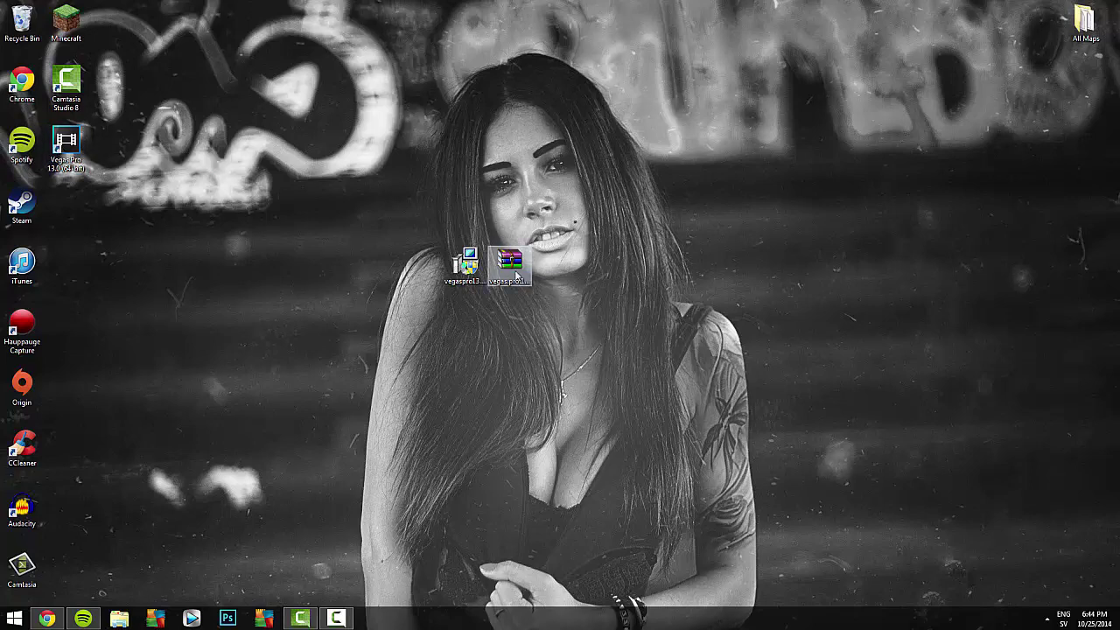
Open the patch RAR past the expiry notice and disable AVG via its tray icon for 10 minutes.
double_click(513, 265)
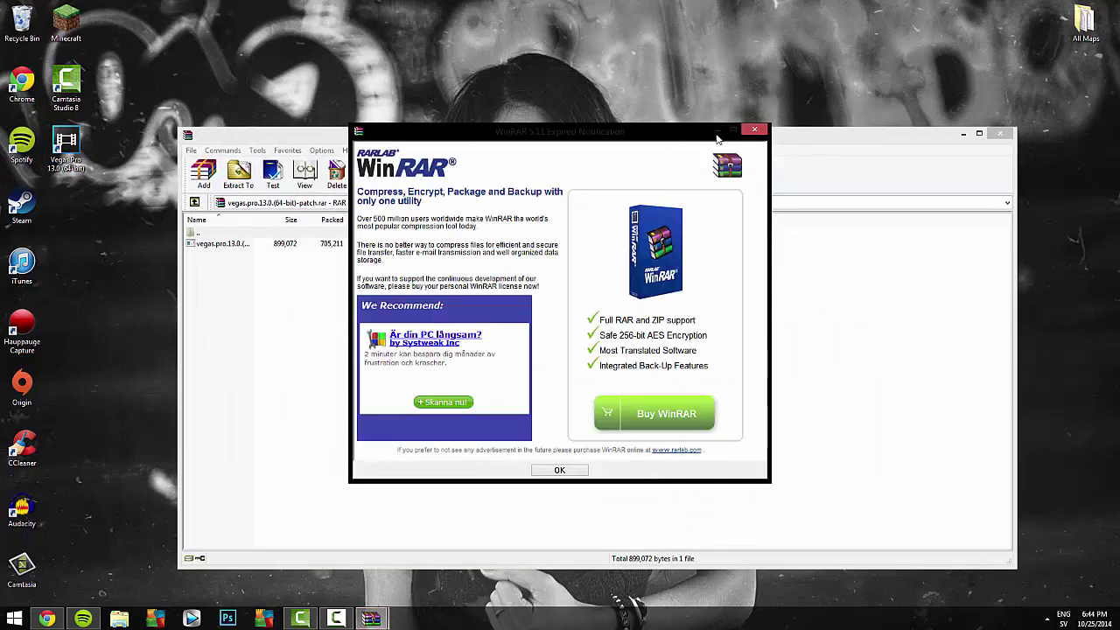
click(752, 131)
click(1047, 619)
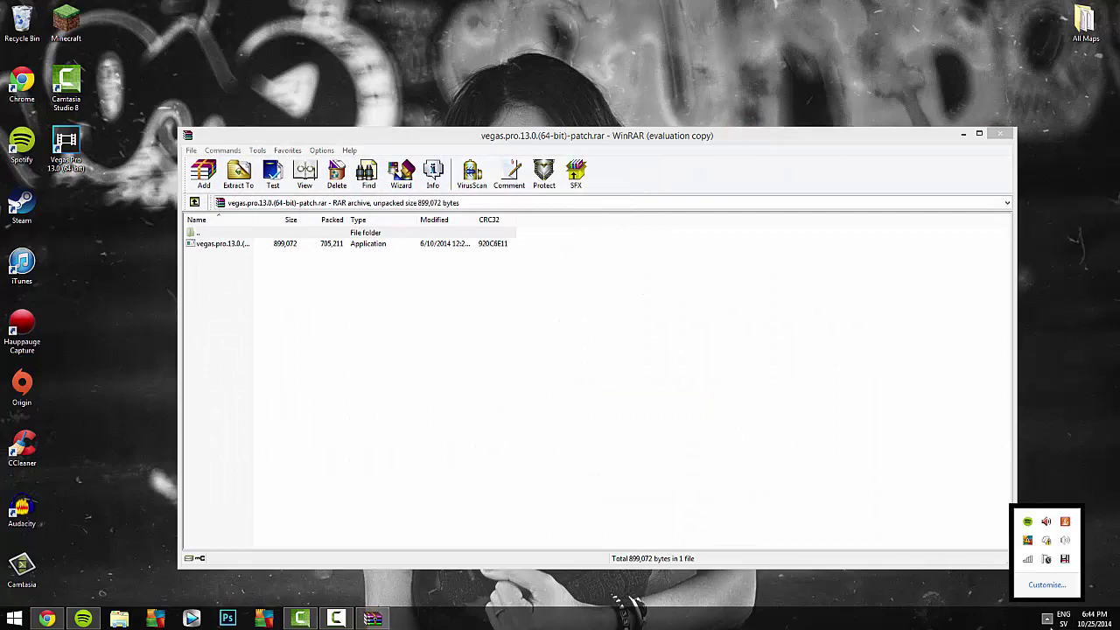
right_click(1028, 541)
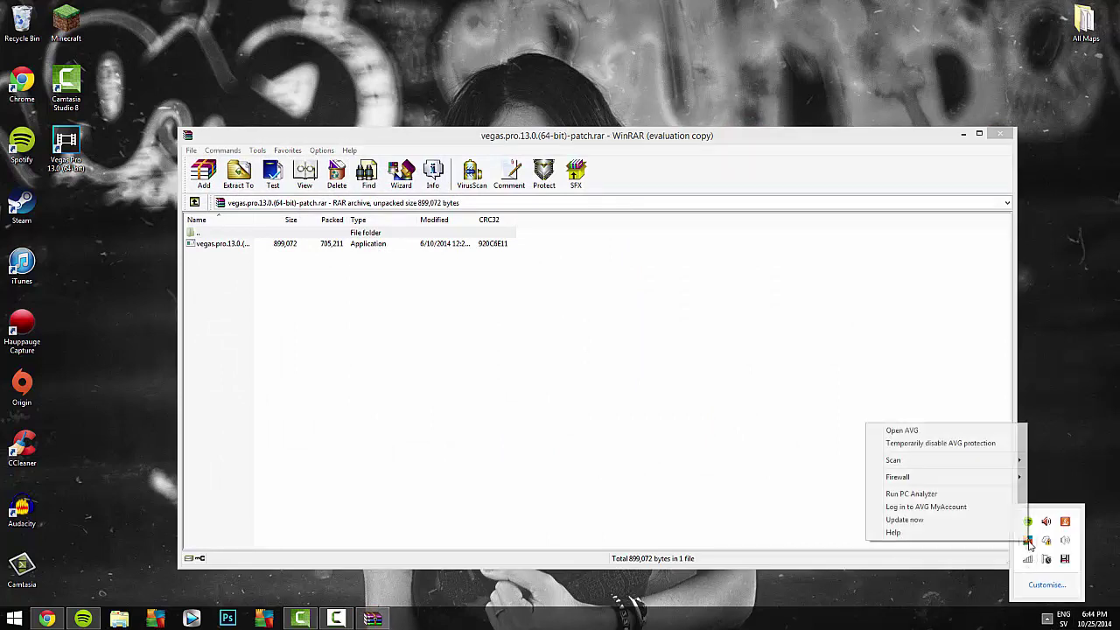
click(998, 448)
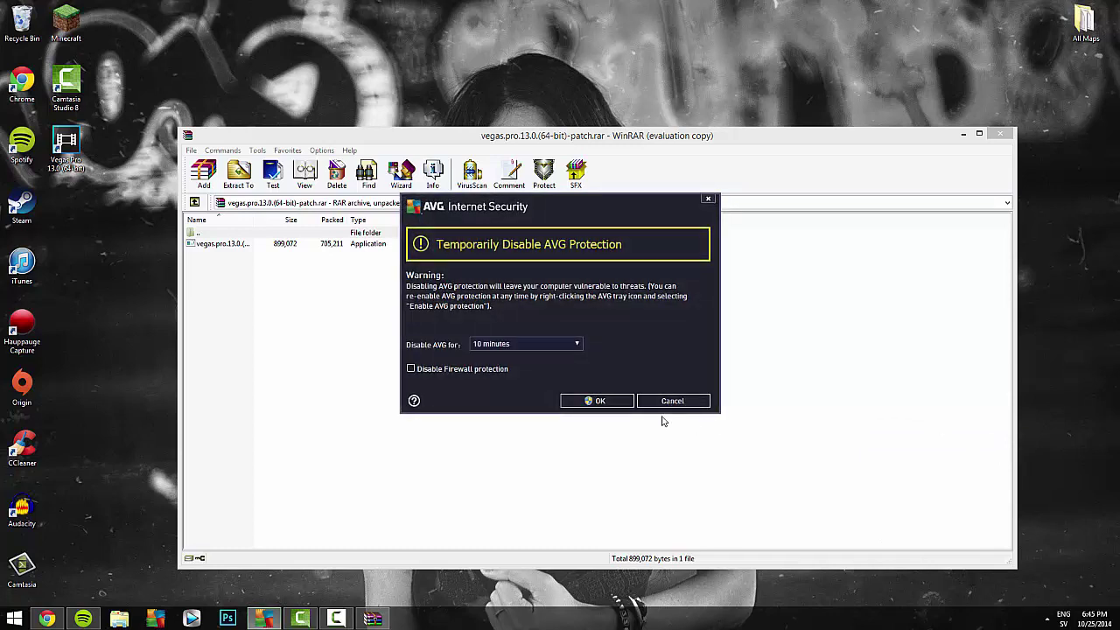
click(610, 401)
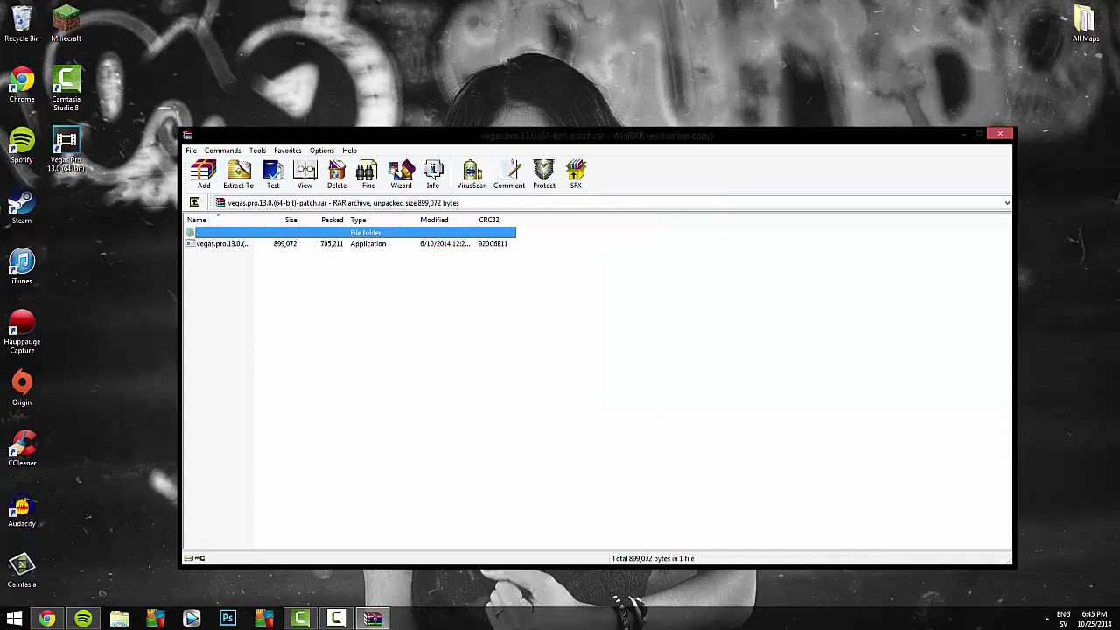
Run the KHG patch from the archive, mute system volume, apply PATCH, and exit.
click(364, 245)
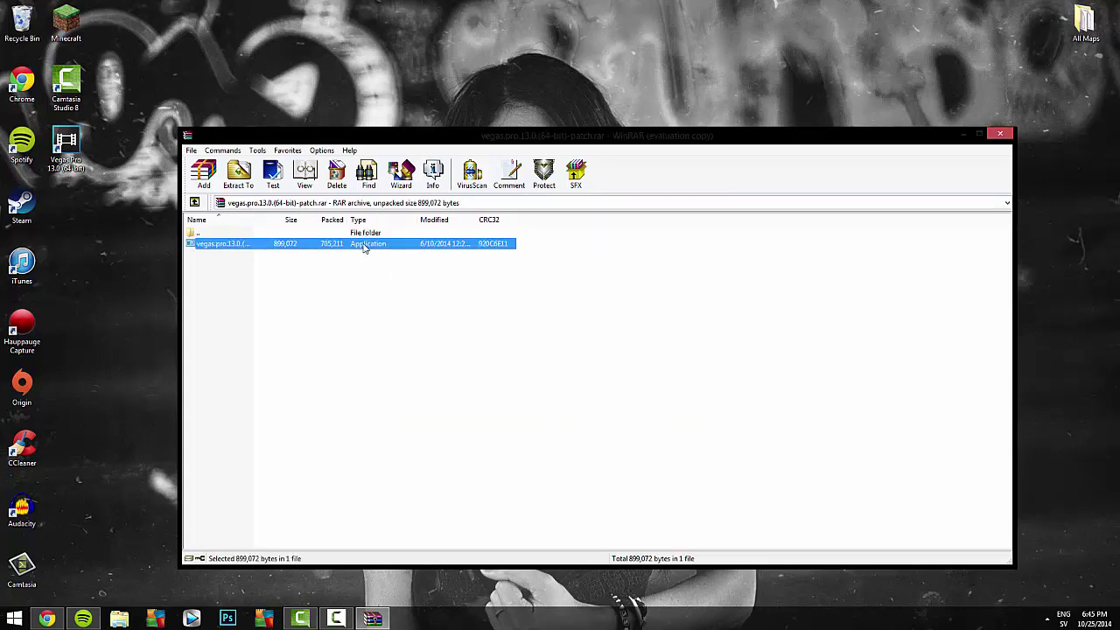
double_click(364, 245)
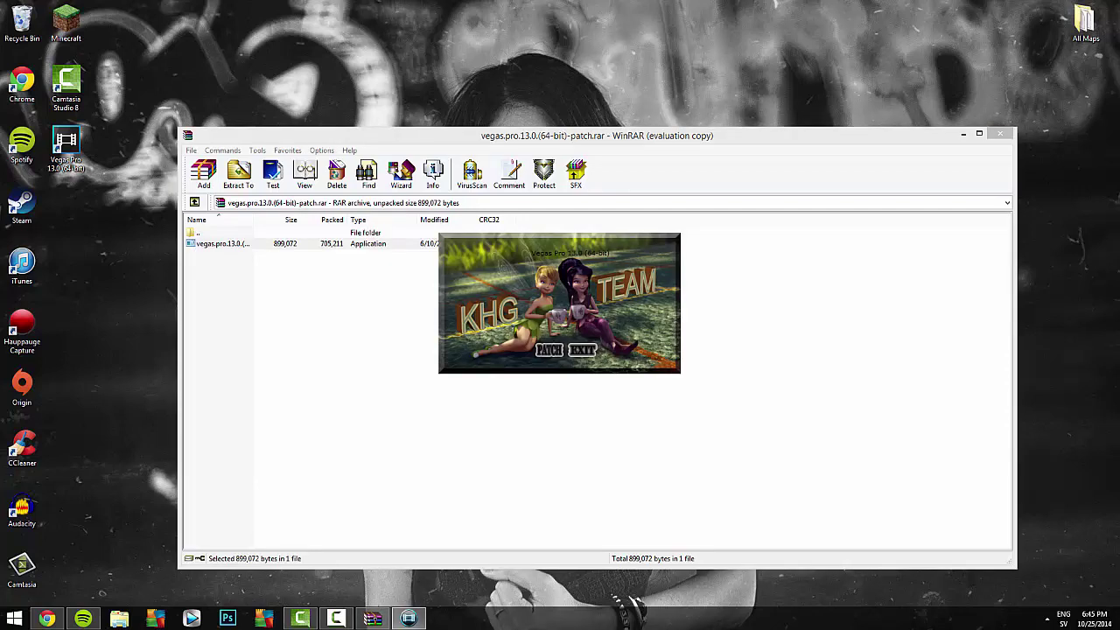
click(1046, 619)
click(1065, 539)
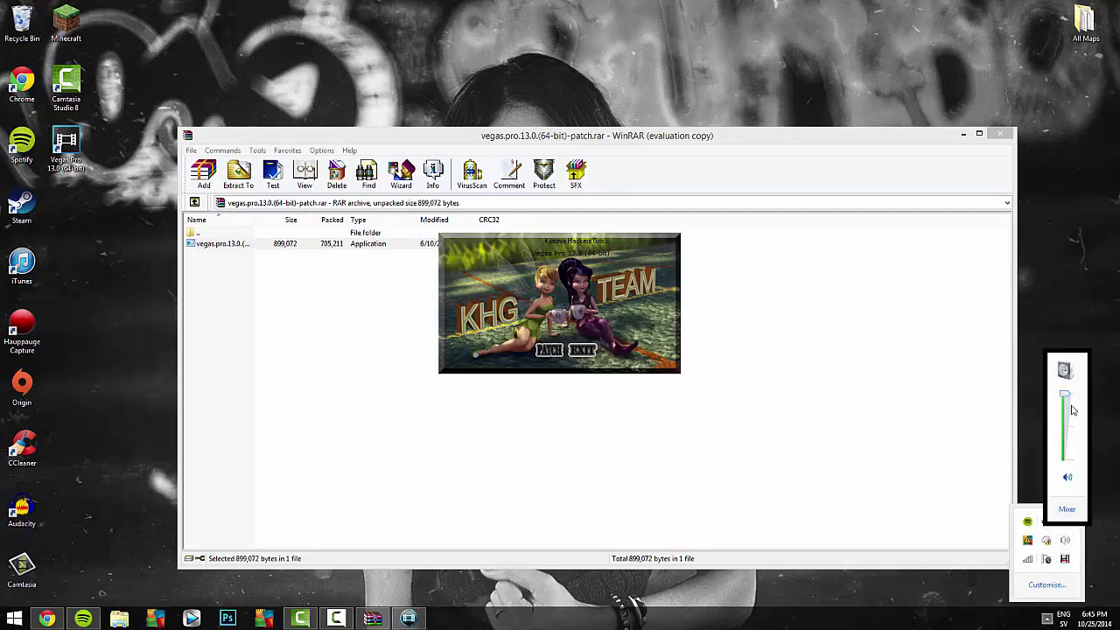
drag(1065, 399, 1075, 479)
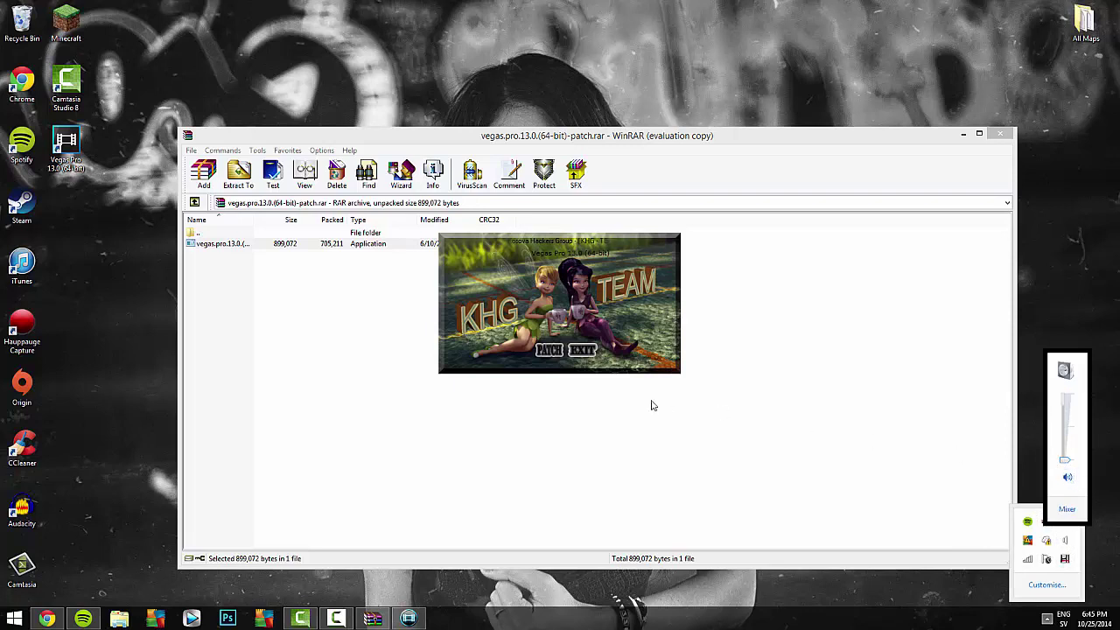
click(559, 356)
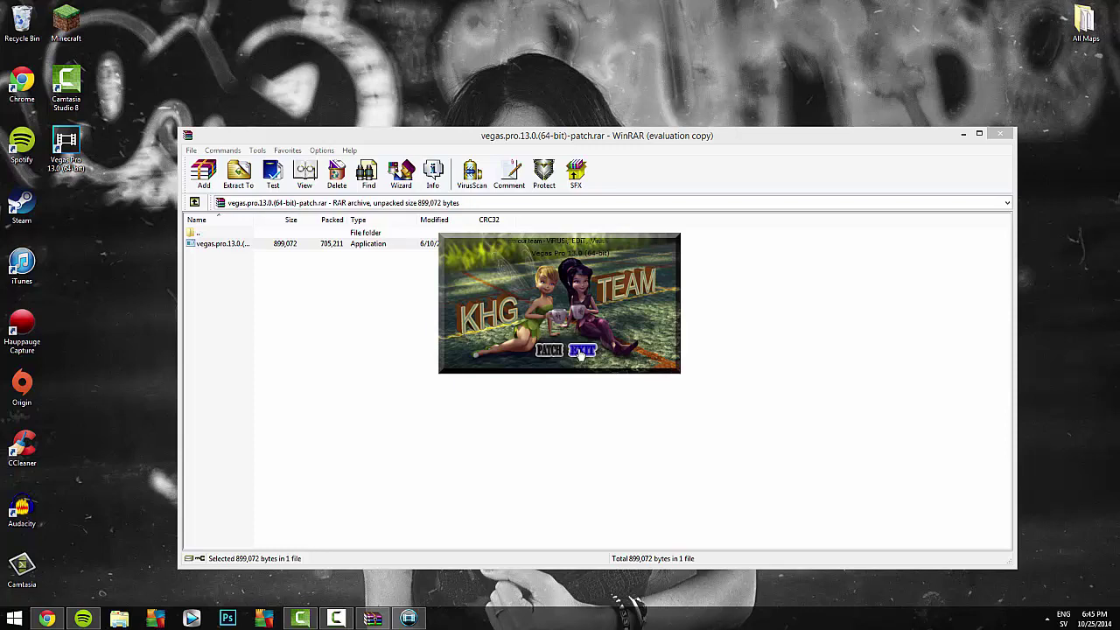
click(581, 352)
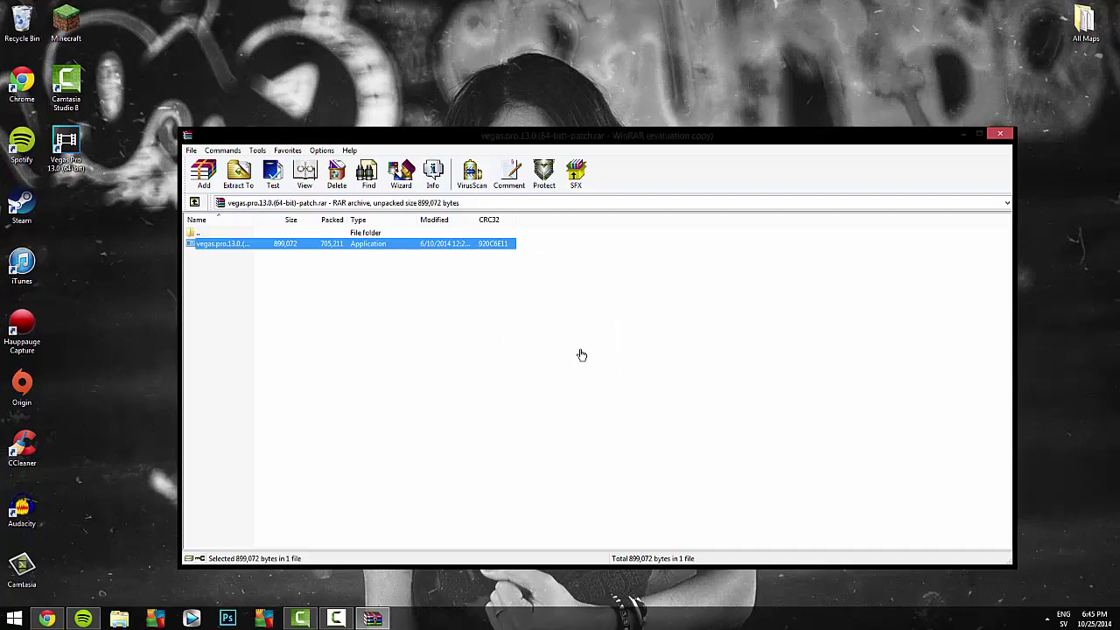
Close WinRAR, start Vegas Pro 13 from its shortcut, and cancel the missing-file search.
click(1000, 133)
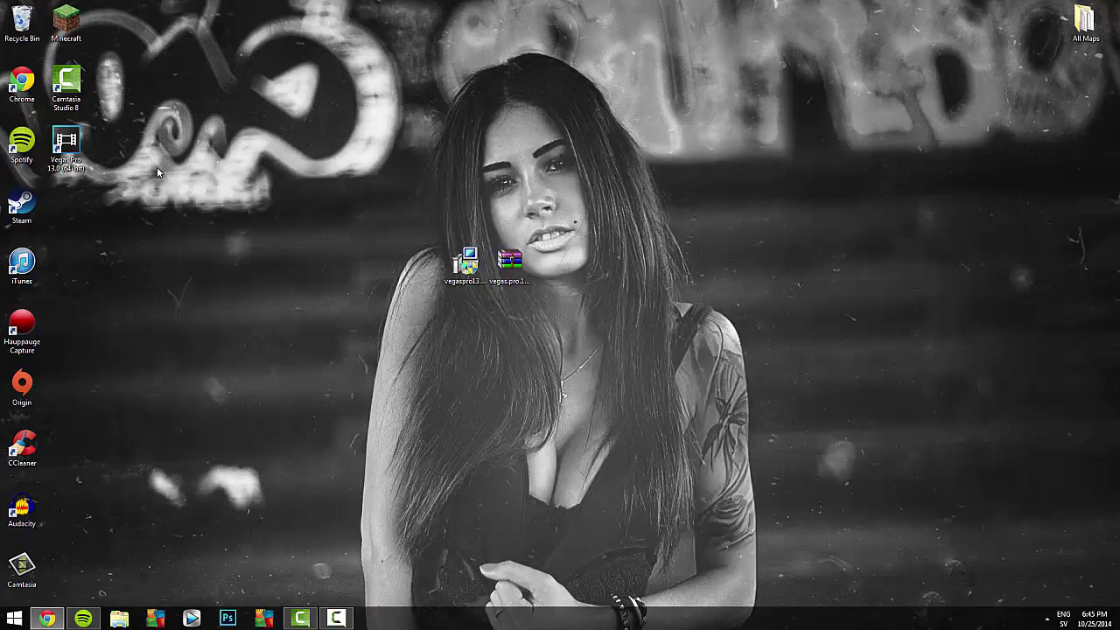
click(72, 151)
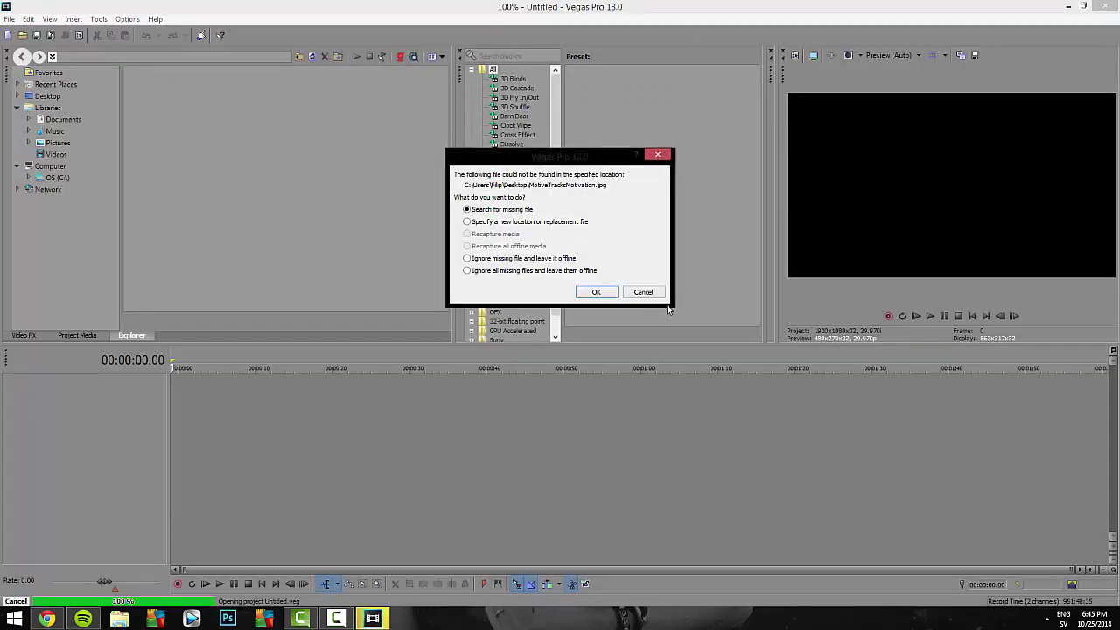
click(657, 156)
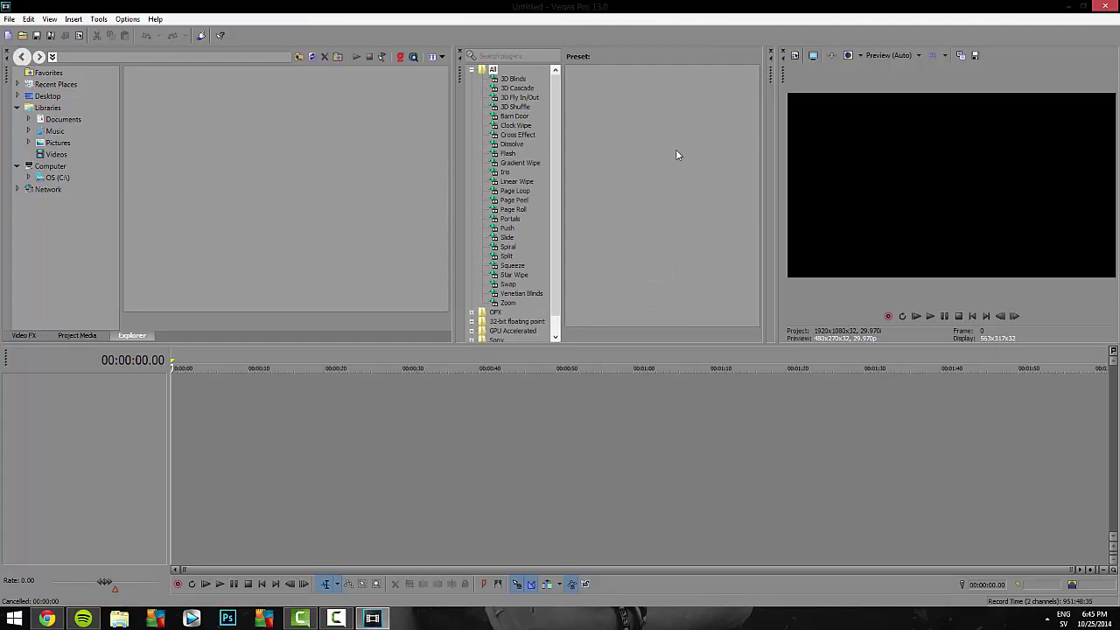